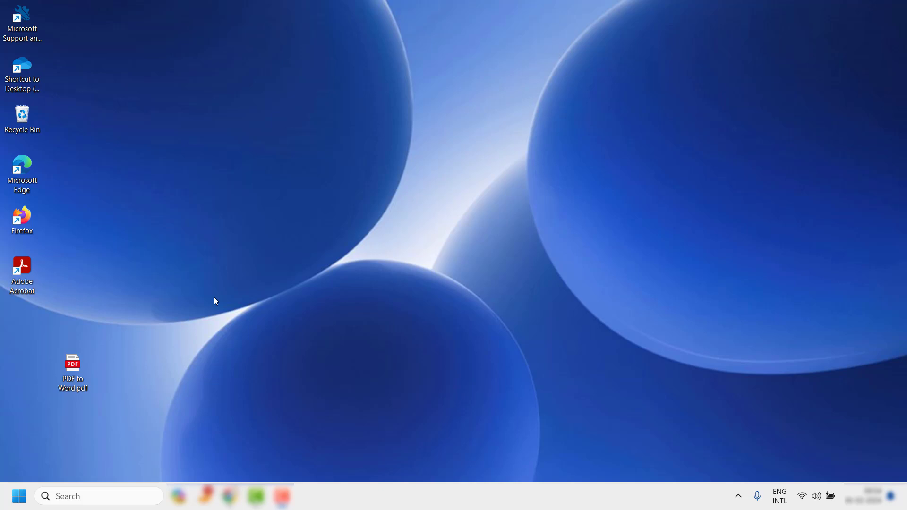
# - Launch Word from the Start menu and create a new blank document
pyautogui.click(19, 496)
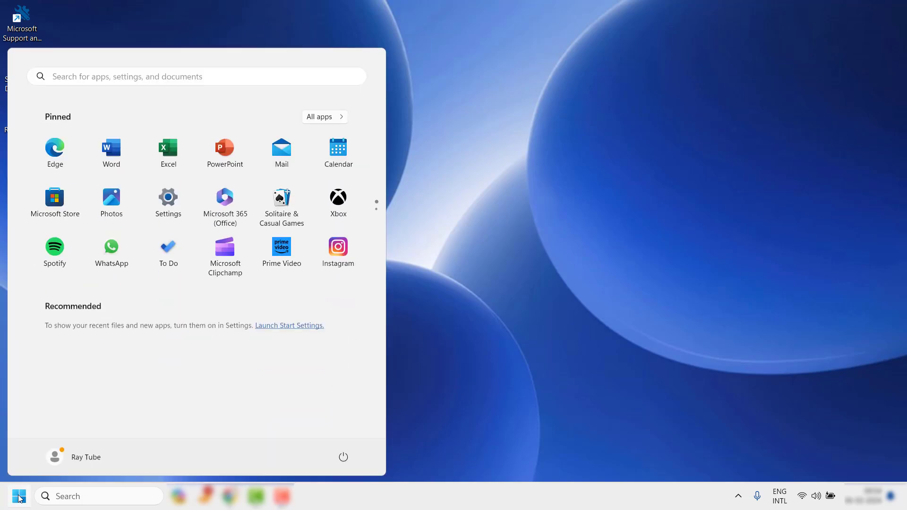
pyautogui.click(123, 148)
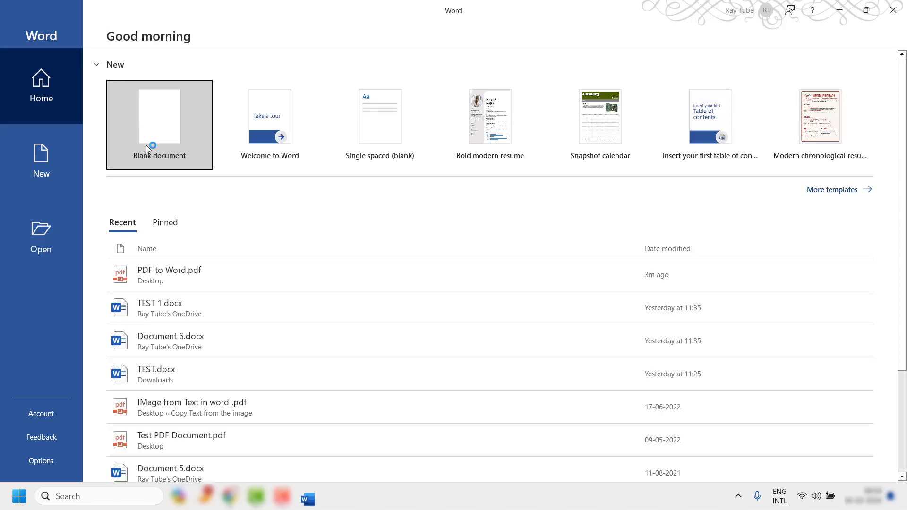
pyautogui.click(158, 134)
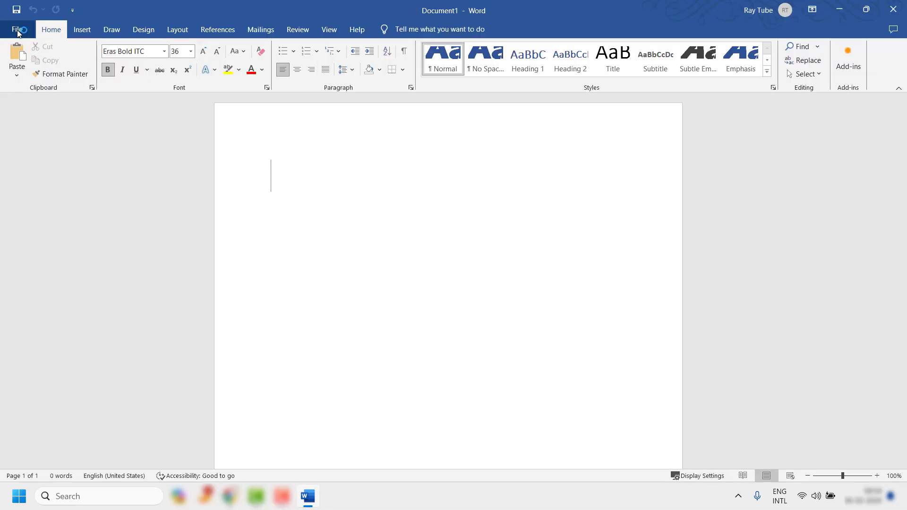
# - Browse to the Desktop in the Open dialog and select PDF to Word.pdf
pyautogui.click(17, 31)
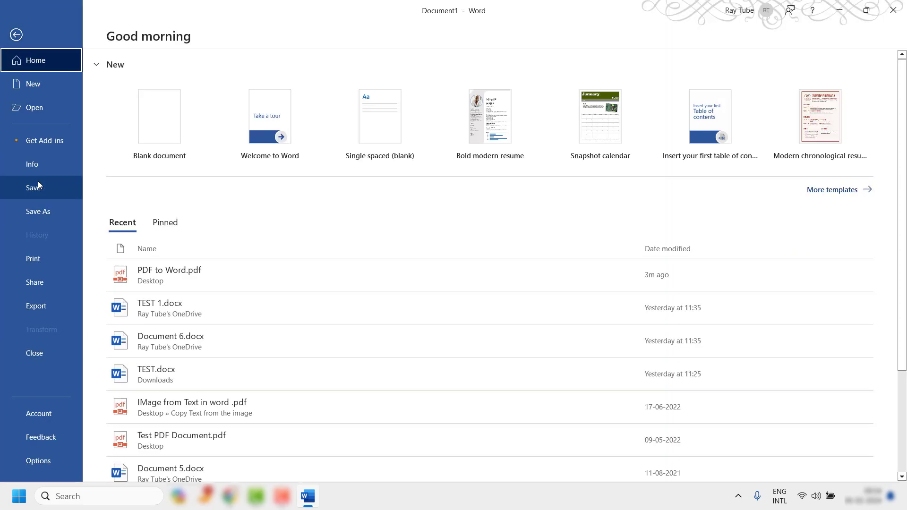
pyautogui.click(43, 106)
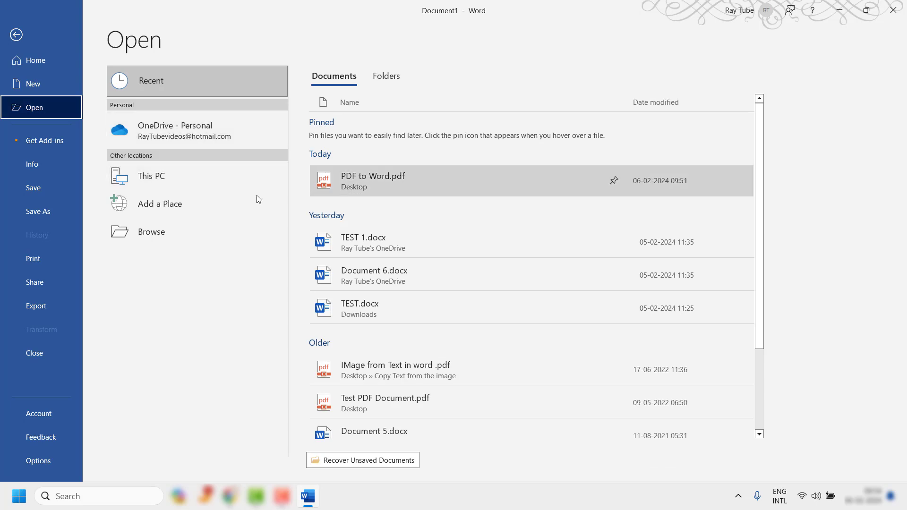
pyautogui.click(158, 233)
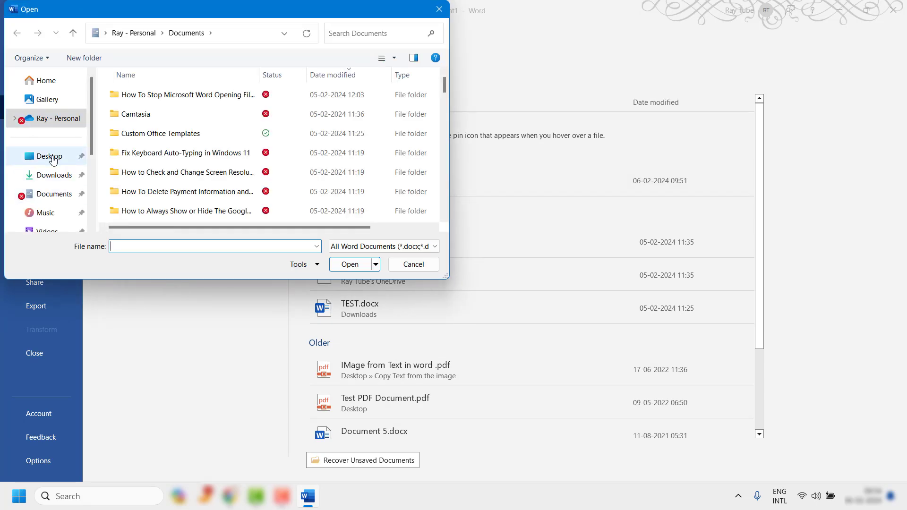
pyautogui.click(56, 160)
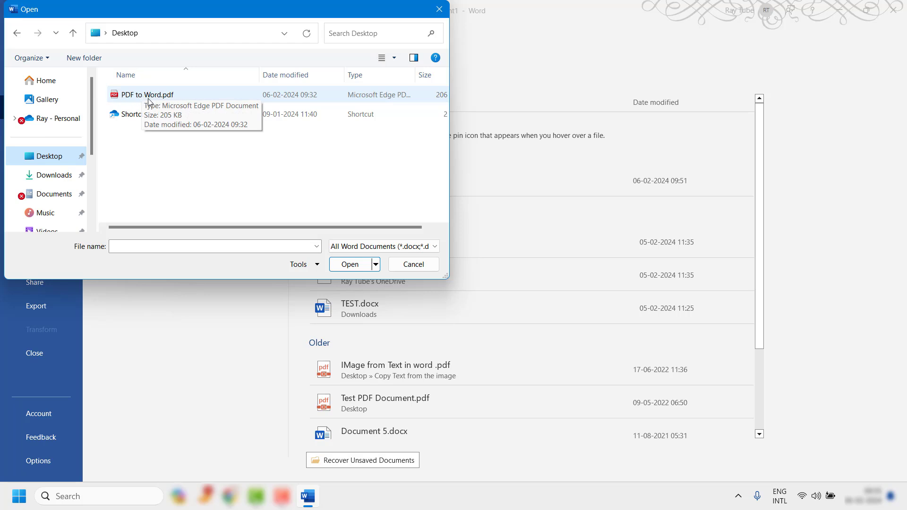
pyautogui.click(170, 94)
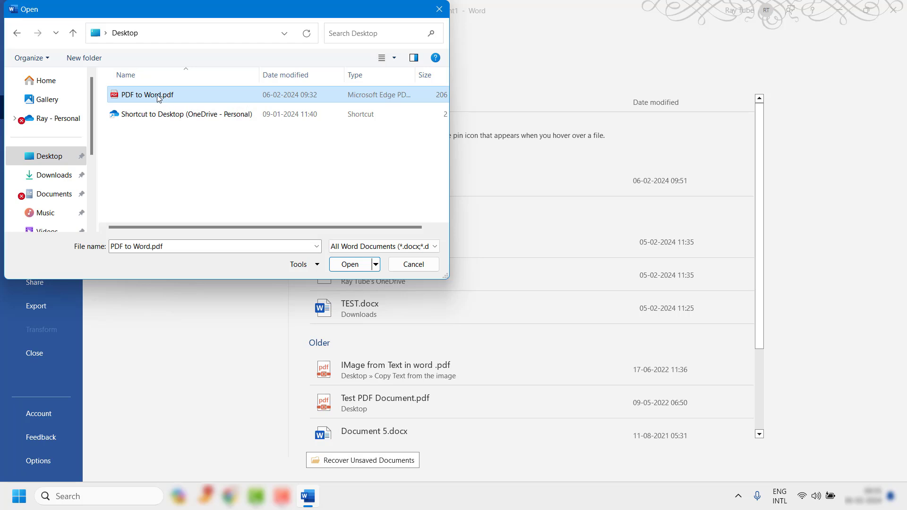
pyautogui.click(158, 96)
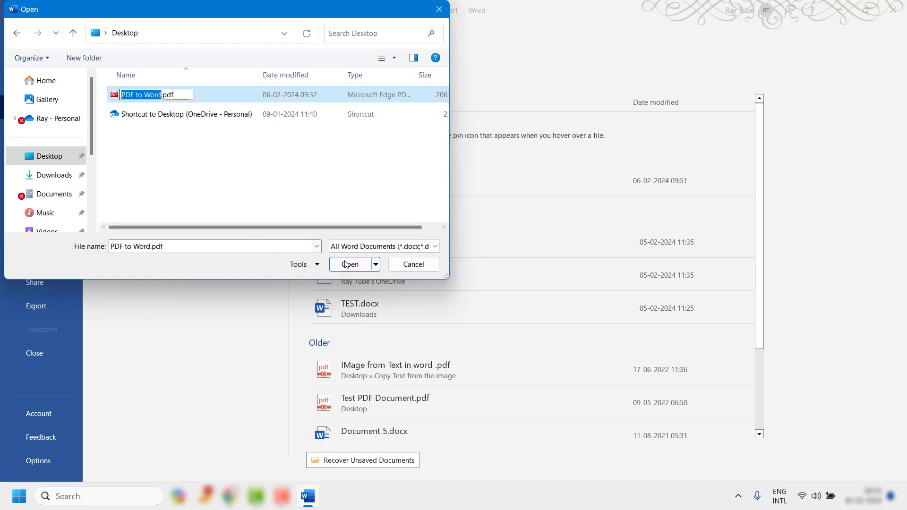
pyautogui.press('Escape')
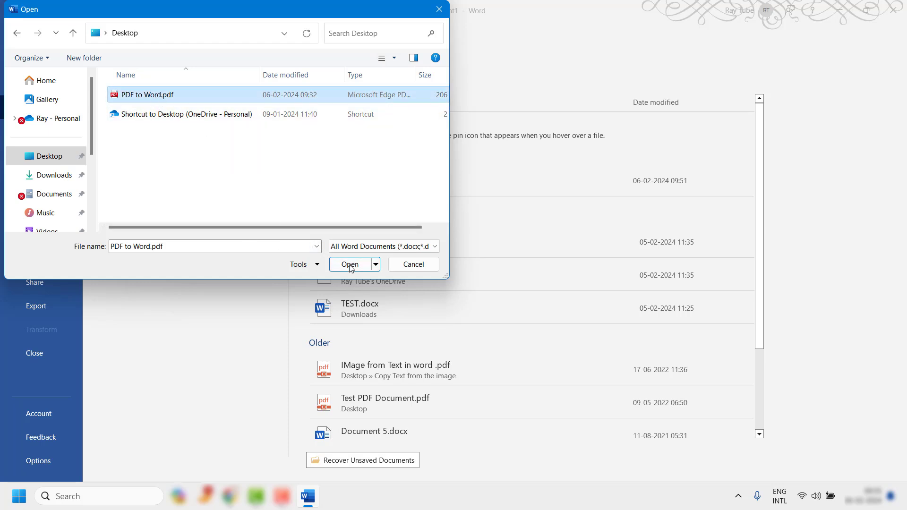
# - Open PDF to Word.pdf and accept the conversion into a 9-page editable document
pyautogui.click(350, 264)
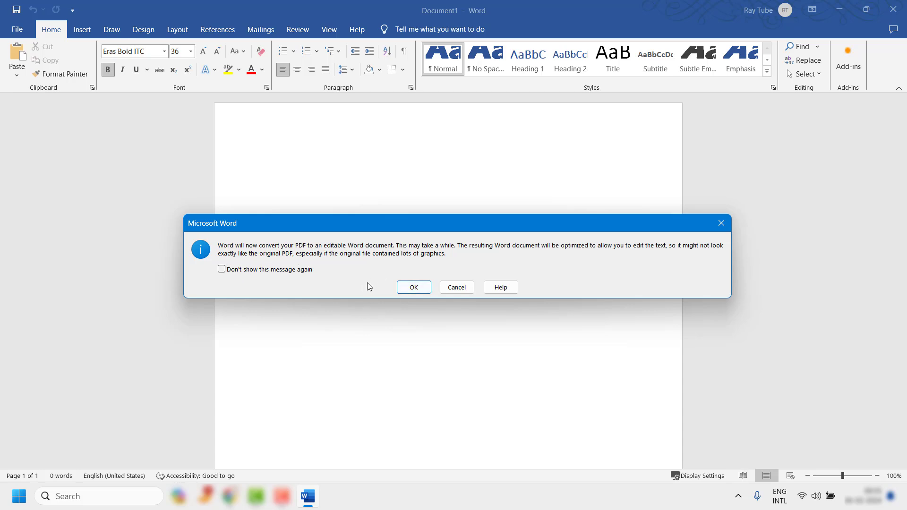
pyautogui.click(418, 289)
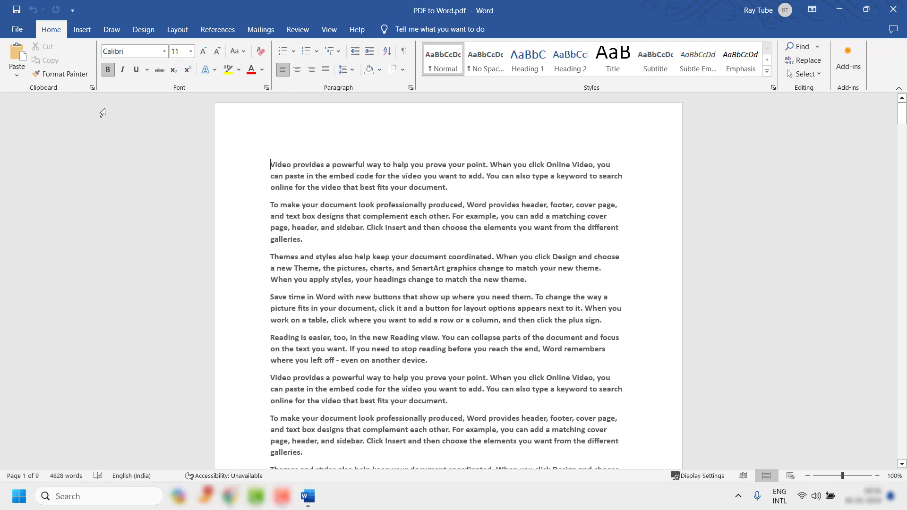
# - Save the converted file to the Desktop as PDF to Word.docx in Word Document format
pyautogui.click(18, 29)
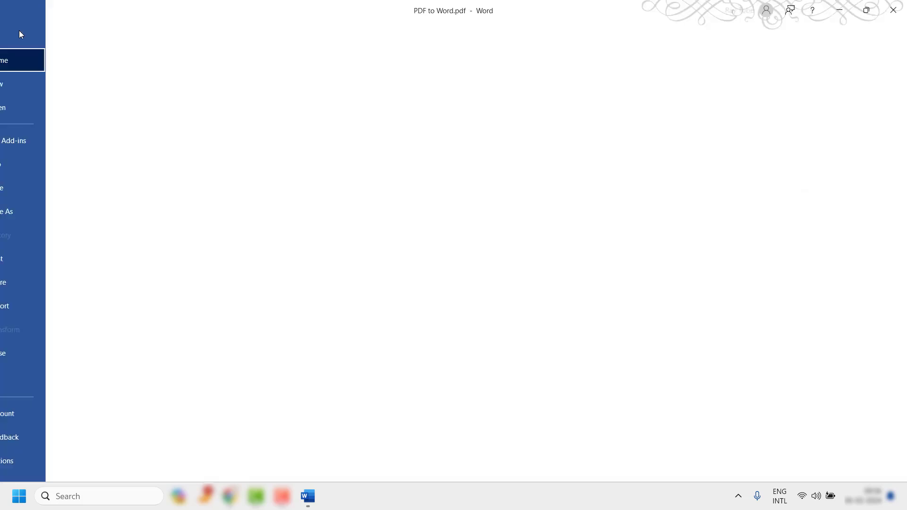
pyautogui.click(19, 30)
pyautogui.click(10, 32)
pyautogui.click(42, 208)
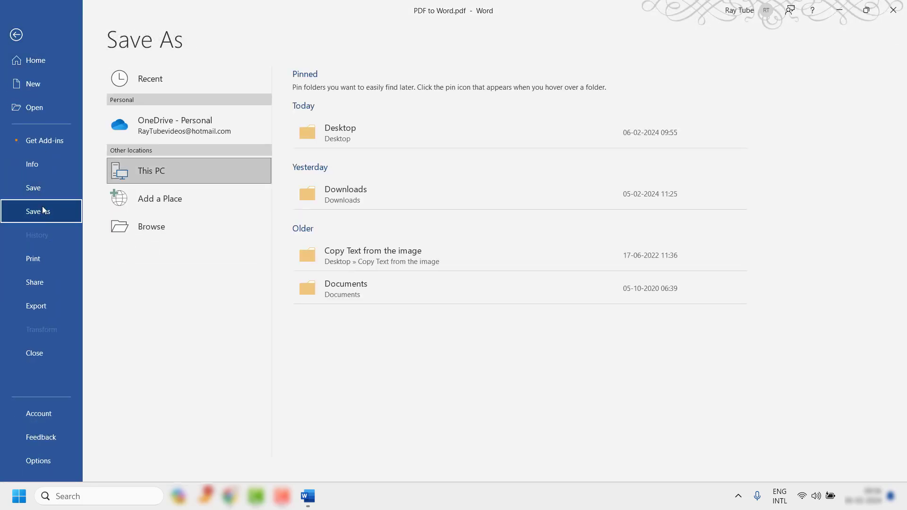
pyautogui.click(181, 235)
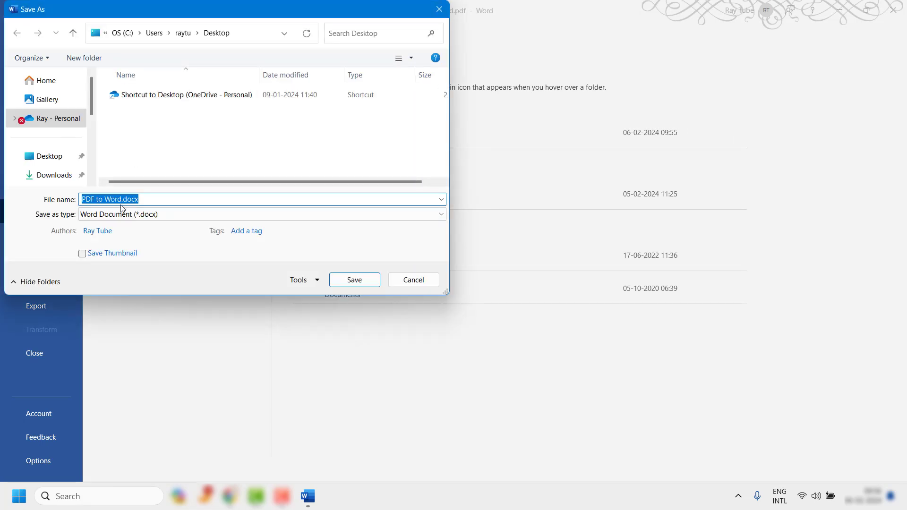
pyautogui.click(124, 200)
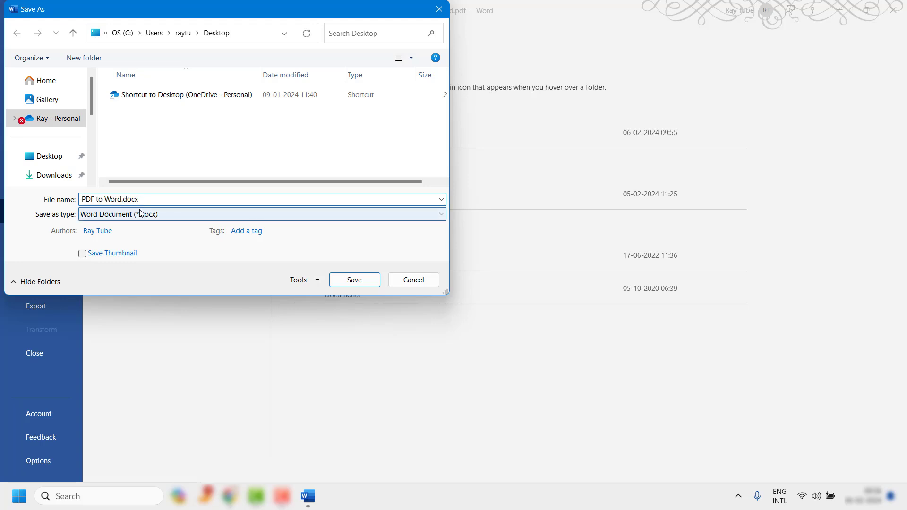
pyautogui.click(145, 199)
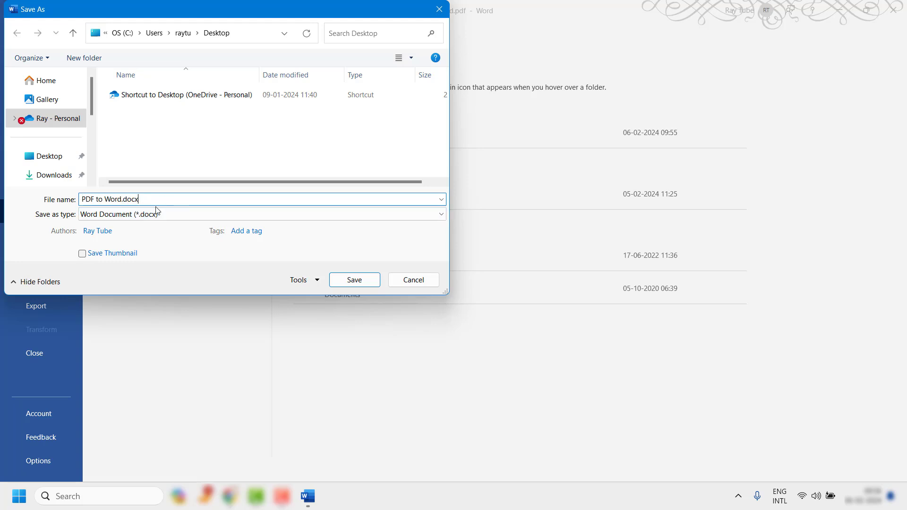
pyautogui.click(362, 284)
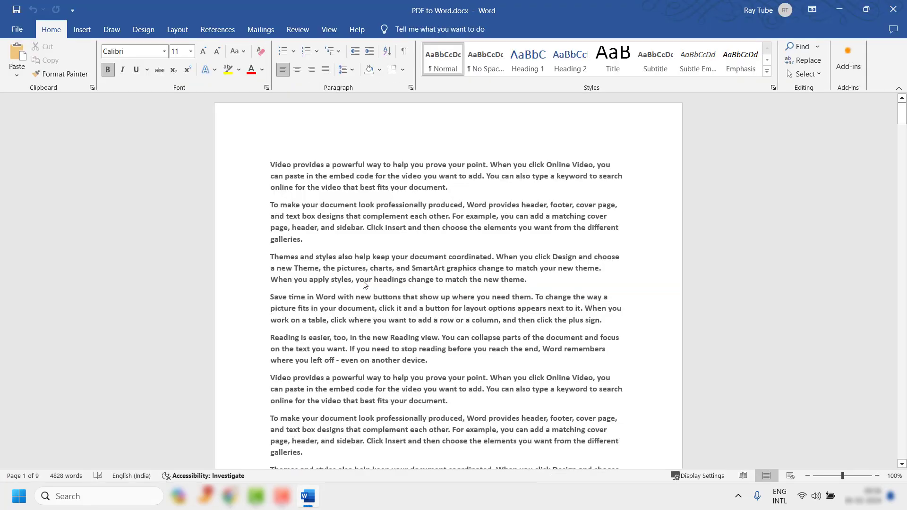
# - Highlight the second paragraph on the first page in yellow
pyautogui.scroll(-4, 390, 265)
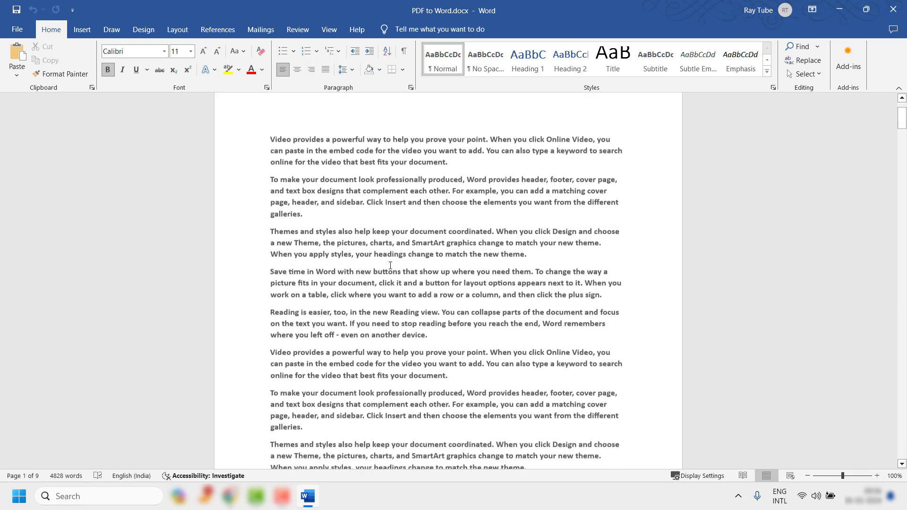
pyautogui.scroll(4, 354, 212)
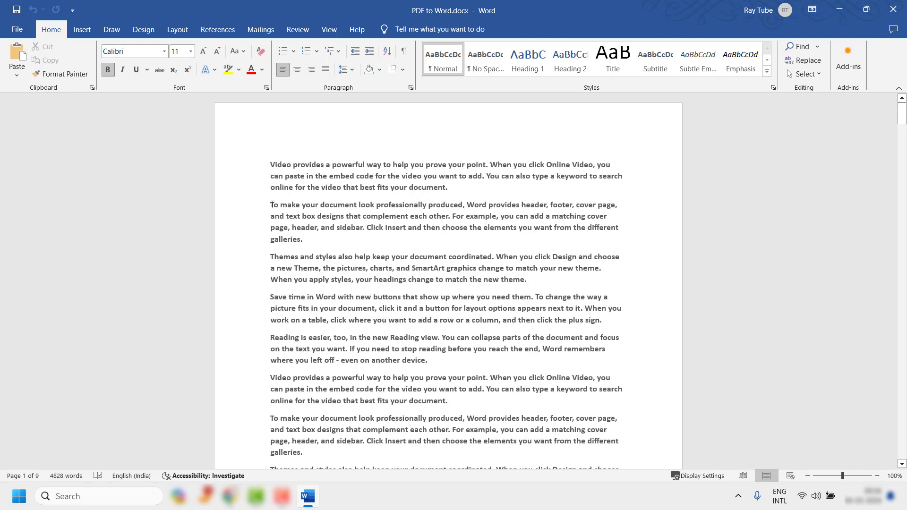
pyautogui.moveTo(272, 204)
pyautogui.mouseDown()
pyautogui.moveTo(302, 216)
pyautogui.moveTo(308, 240)
pyautogui.mouseUp()
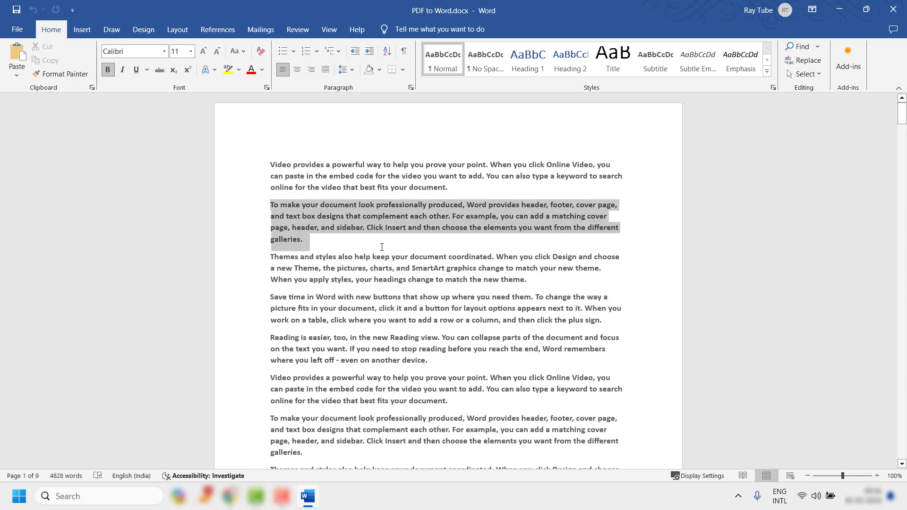
pyautogui.click(233, 72)
pyautogui.click(405, 308)
# - Clear the values in the number table's second row
pyautogui.scroll(-15, 425, 321)
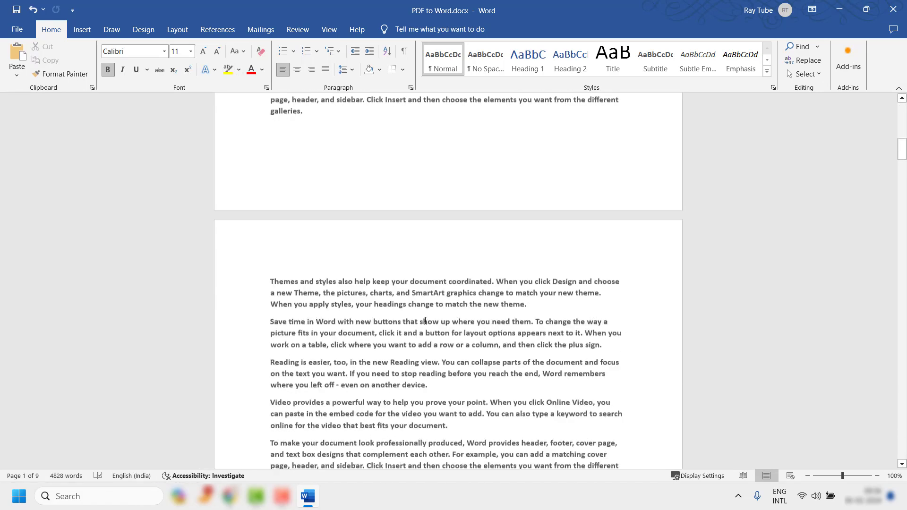
pyautogui.scroll(-5, 425, 321)
pyautogui.moveTo(902, 163); pyautogui.dragTo(904, 392)
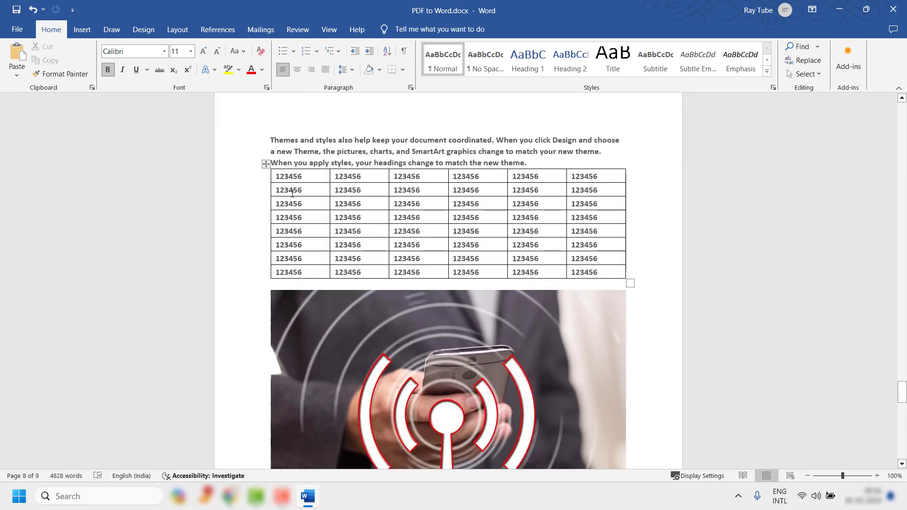
pyautogui.moveTo(292, 193); pyautogui.dragTo(605, 194)
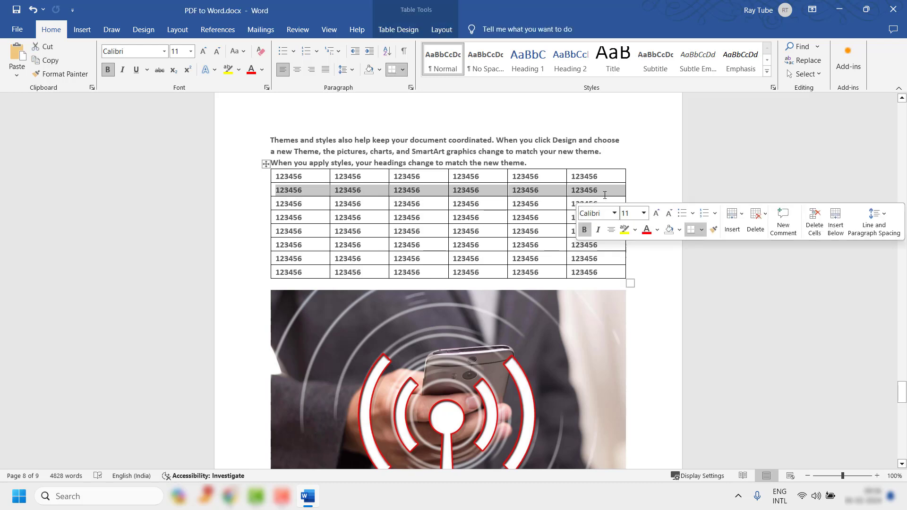
pyautogui.press('Delete')
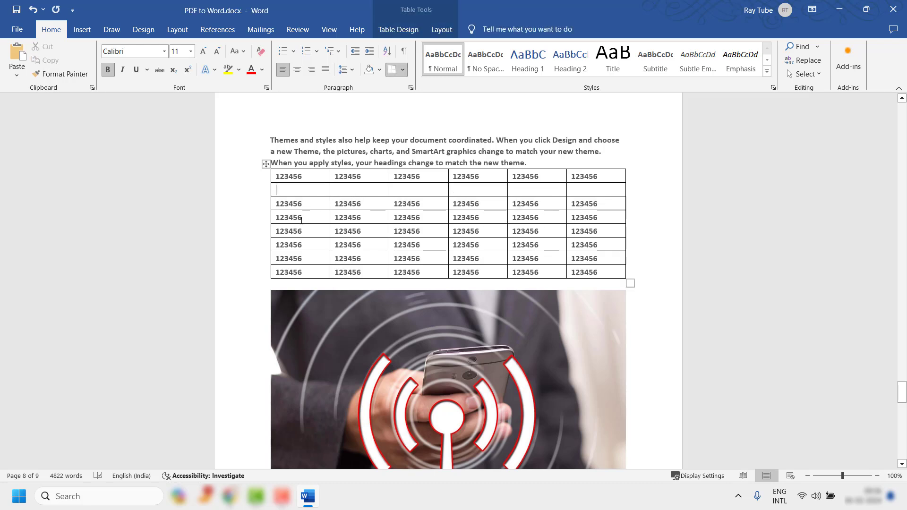
# - Enter 33333 in row 4, column 1 and paste it into row 5, column 4
pyautogui.doubleClick(290, 217)
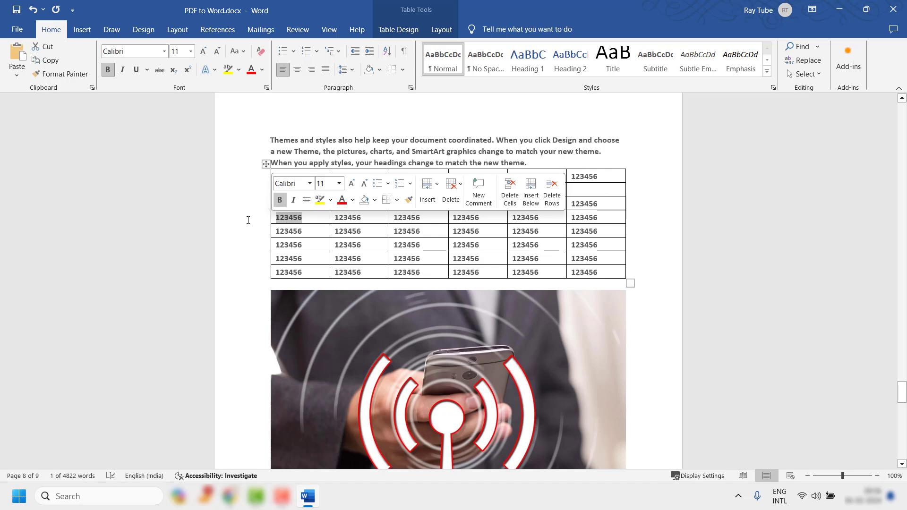
pyautogui.write('33333')
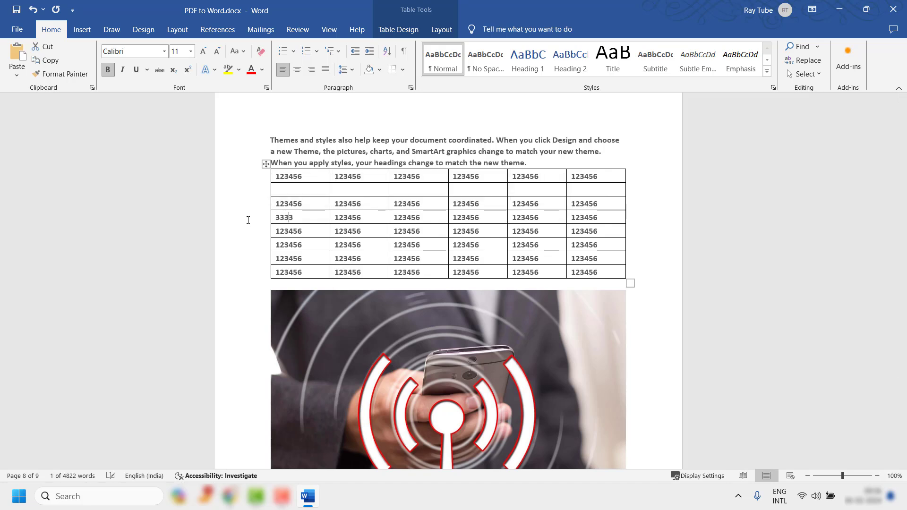
pyautogui.doubleClick(287, 217)
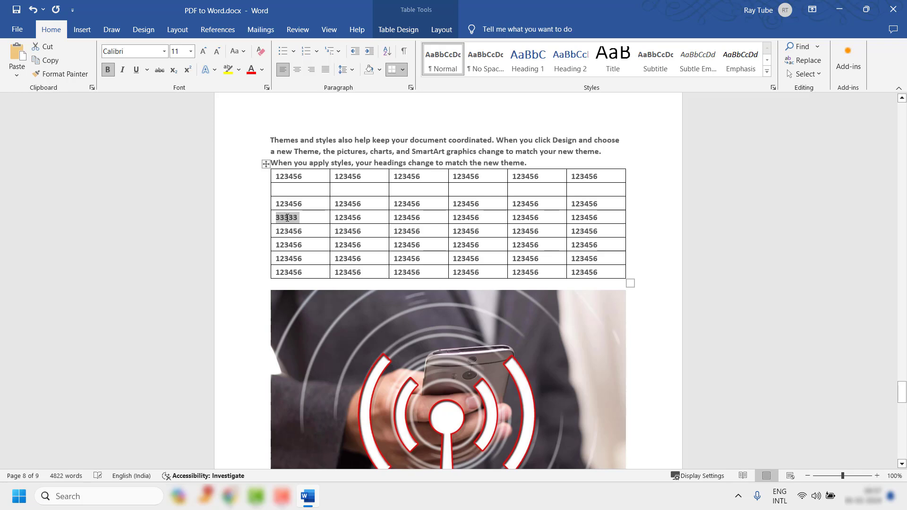
pyautogui.hotkey('ctrl', 'c')
pyautogui.doubleClick(466, 231)
pyautogui.hotkey('ctrl', 'v')
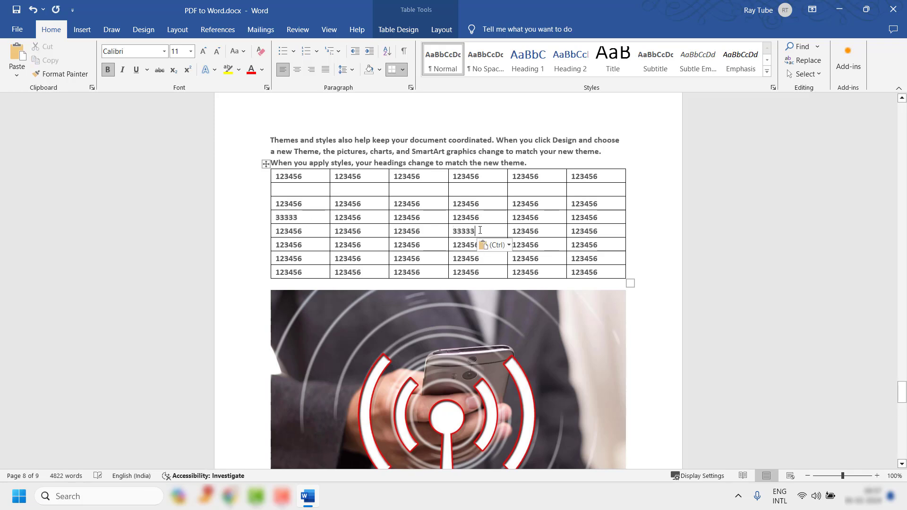
# - Colour row 5 columns 3–4 red and highlight row 3 columns 2–3 yellow
pyautogui.moveTo(465, 231); pyautogui.dragTo(407, 231)
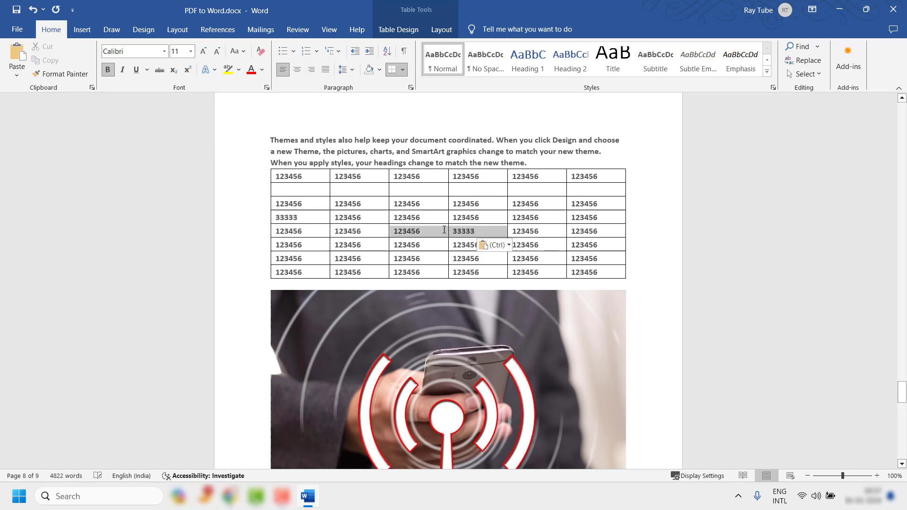
pyautogui.click(251, 70)
pyautogui.moveTo(339, 204); pyautogui.dragTo(427, 203)
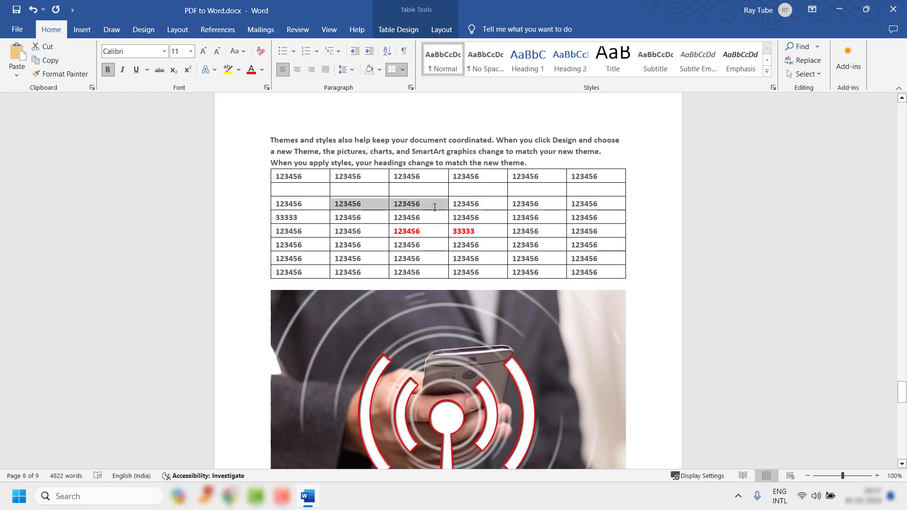
pyautogui.click(228, 69)
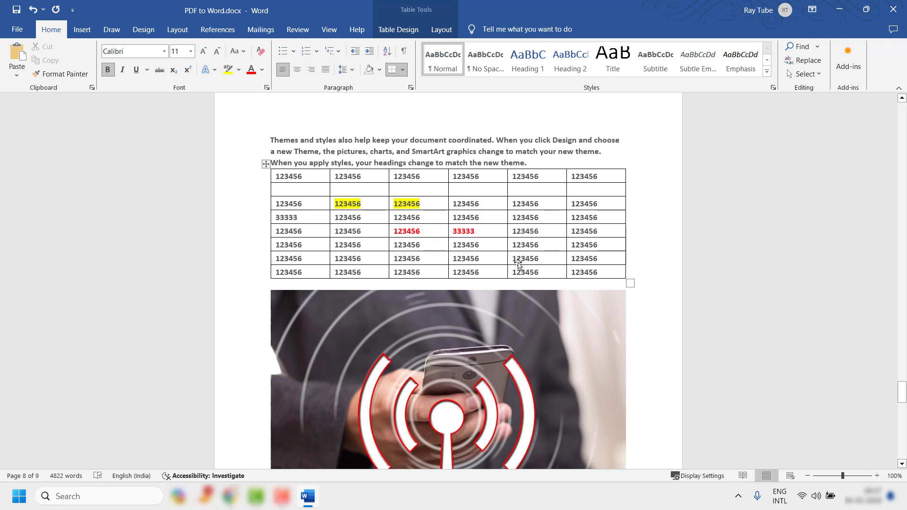
pyautogui.scroll(-5, 518, 259)
pyautogui.click(435, 290)
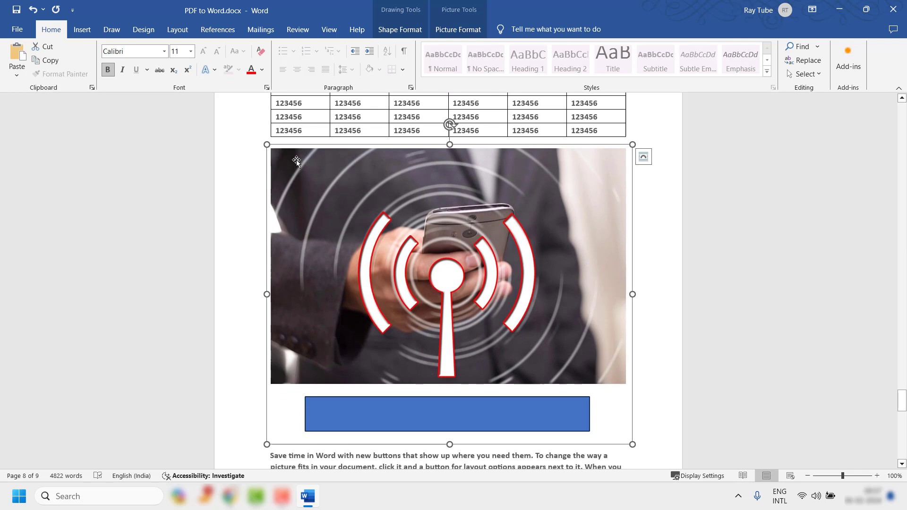
# - Pull the group's top-left corner slightly inward, then scroll through the pages to review
pyautogui.moveTo(267, 145)
pyautogui.mouseDown()
pyautogui.moveTo(300, 172)
pyautogui.moveTo(270, 148)
pyautogui.mouseUp()
pyautogui.scroll(-1, 644, 322)
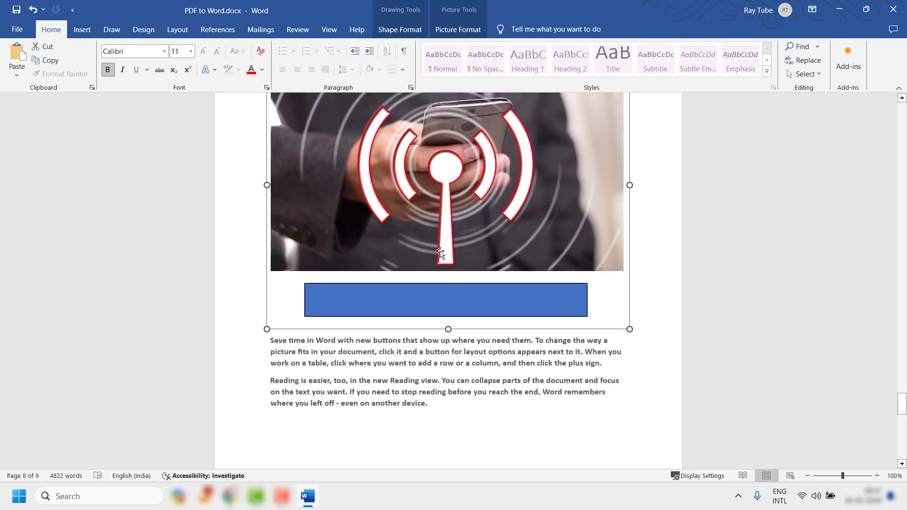
pyautogui.scroll(2, 645, 322)
pyautogui.moveTo(630, 432); pyautogui.dragTo(520, 345)
pyautogui.scroll(-5, 437, 257)
pyautogui.scroll(-13, 437, 257)
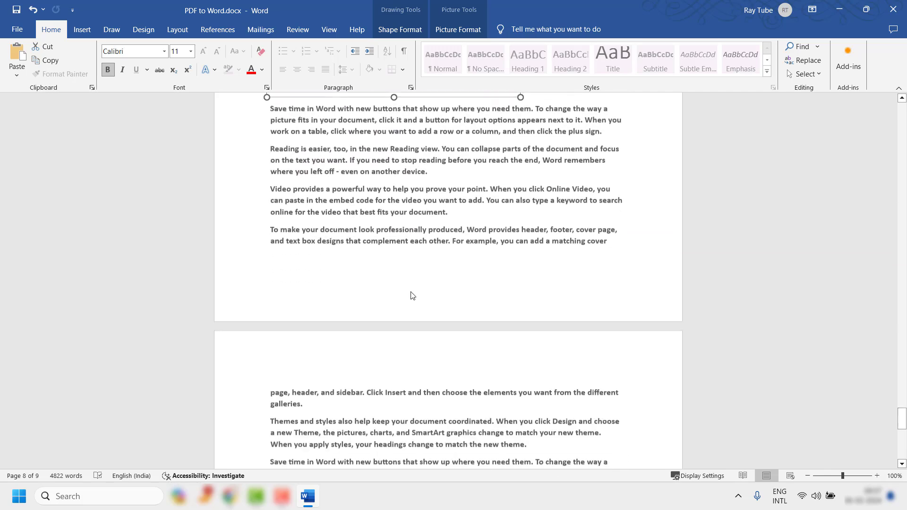
pyautogui.scroll(4, 408, 299)
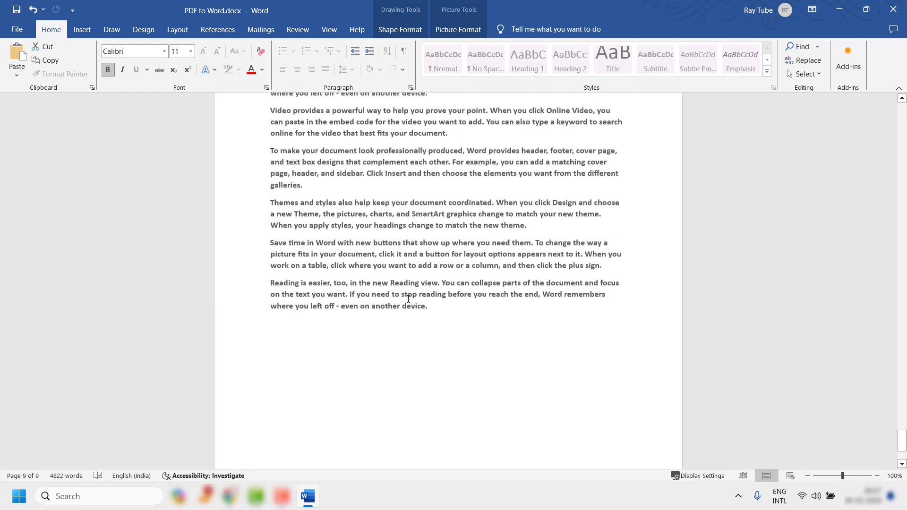
pyautogui.scroll(-12, 404, 288)
pyautogui.scroll(3, 402, 282)
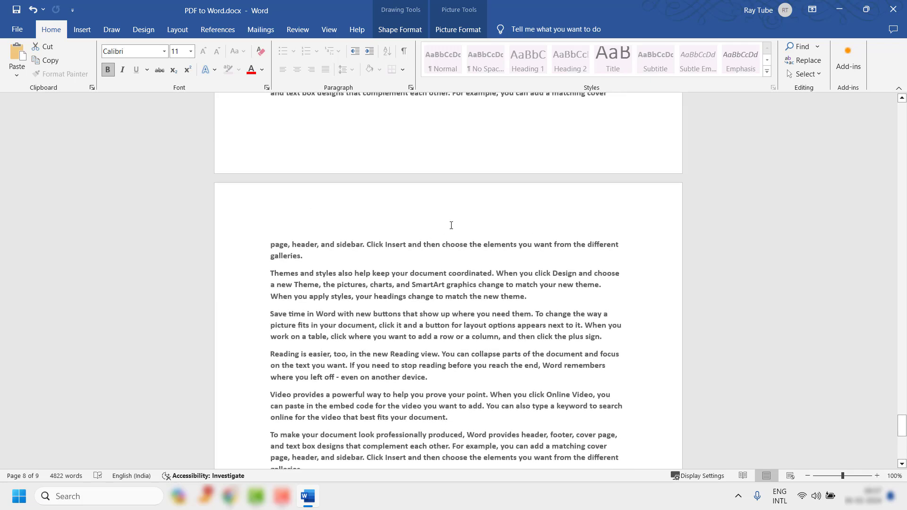
pyautogui.scroll(7, 451, 225)
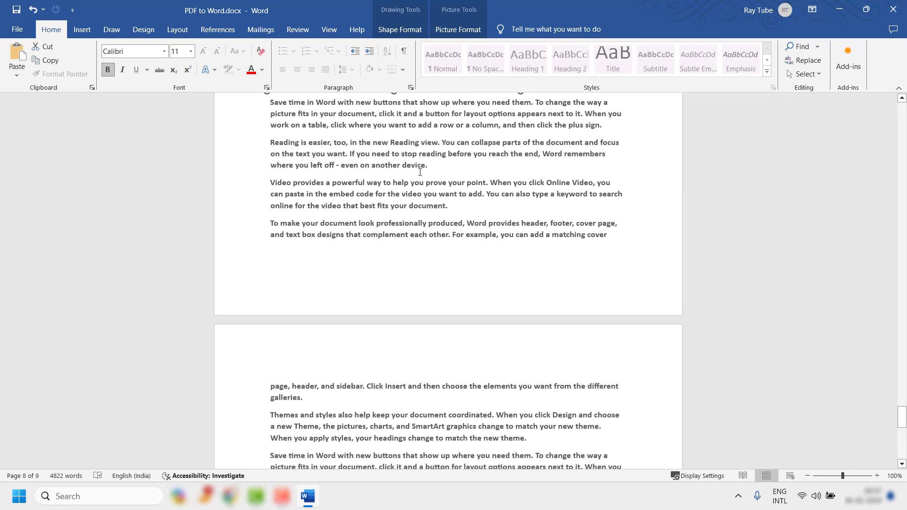
# - Export the document to the Desktop as PDF (*.pdf) named 'Word to PDF'
pyautogui.click(17, 29)
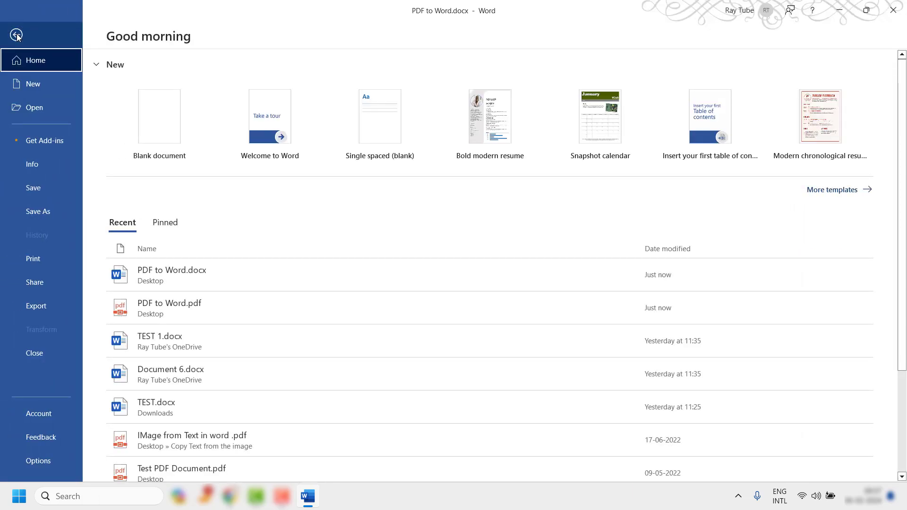
pyautogui.click(49, 209)
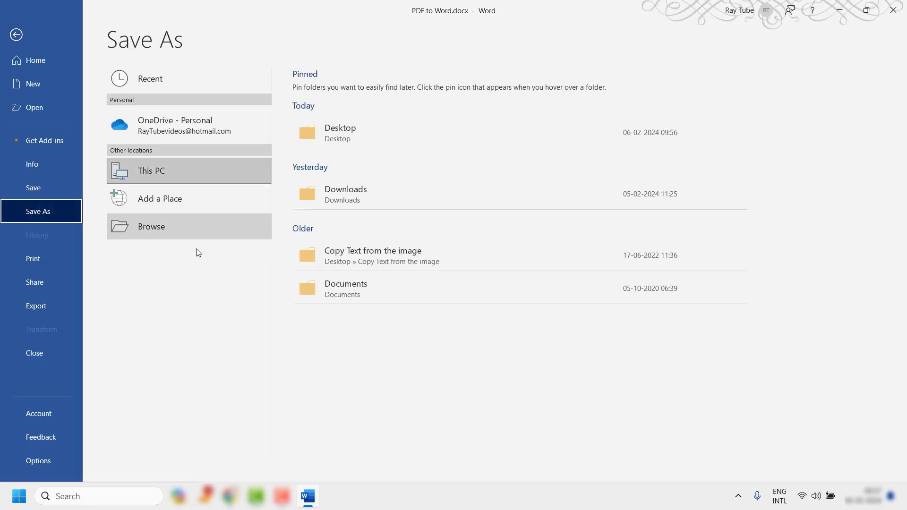
pyautogui.click(180, 232)
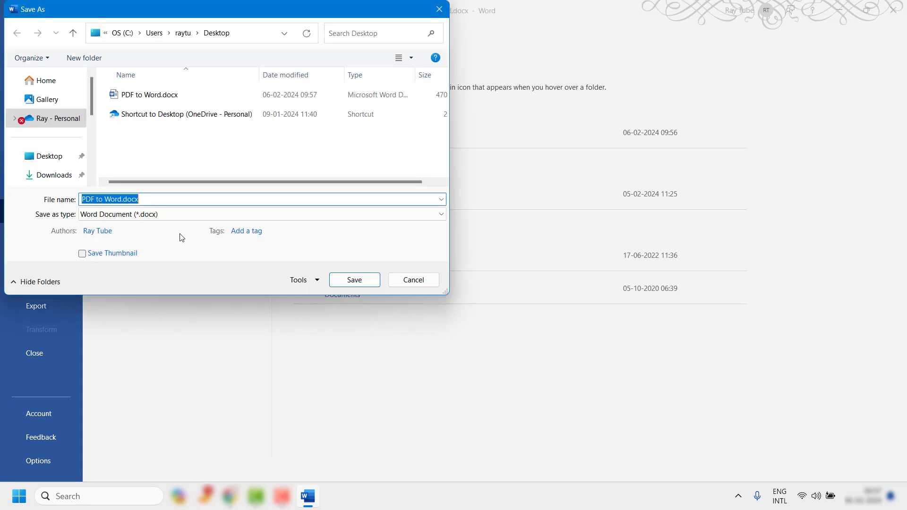
pyautogui.click(115, 220)
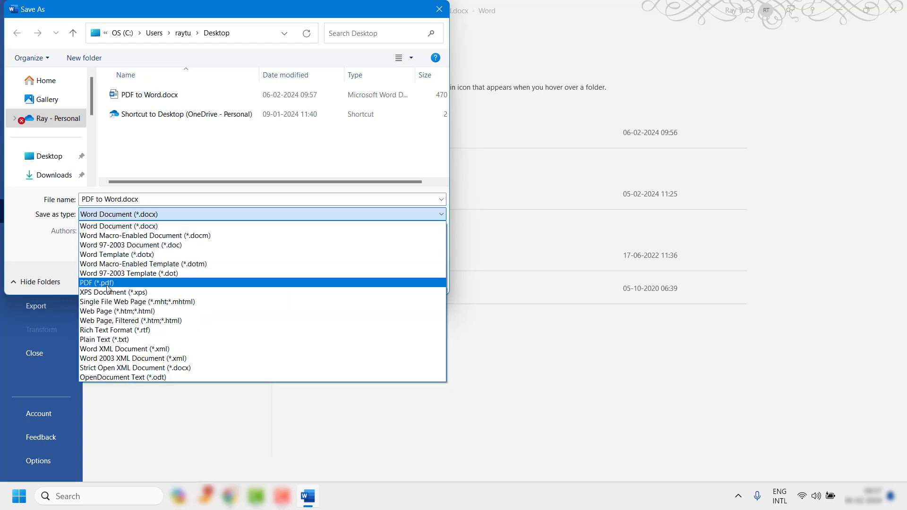
pyautogui.click(109, 290)
pyautogui.click(104, 202)
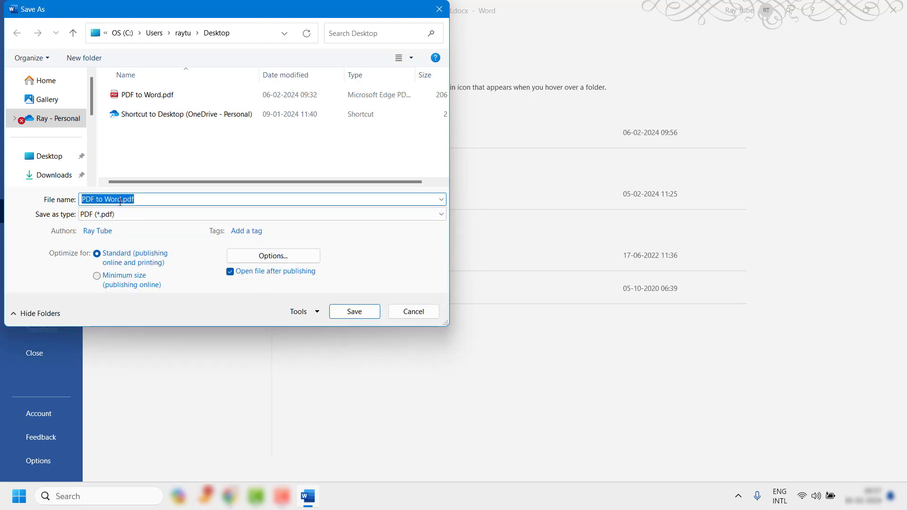
pyautogui.click(121, 202)
pyautogui.moveTo(122, 202); pyautogui.dragTo(20, 201)
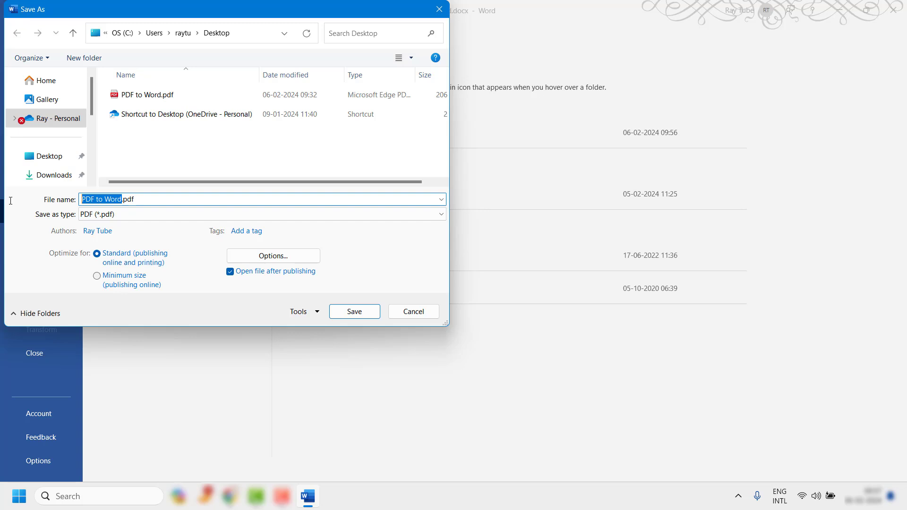
pyautogui.write('Word OT')
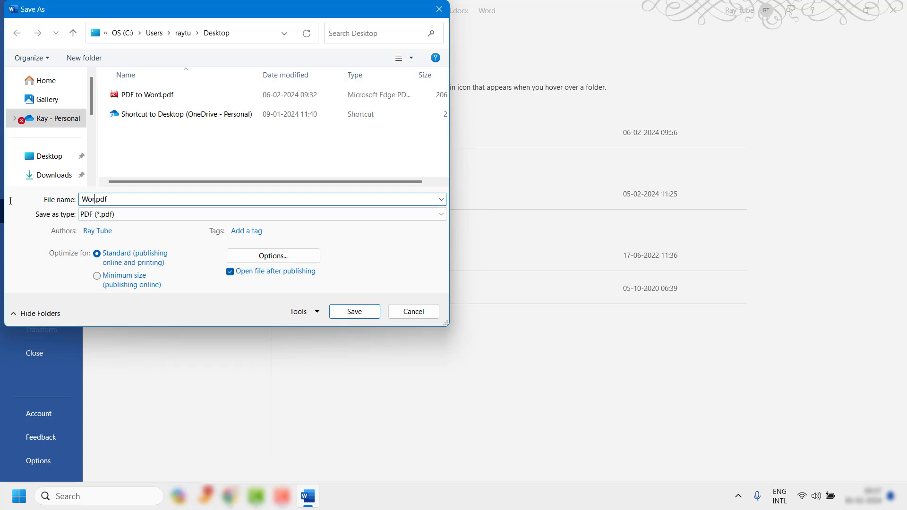
pyautogui.press('BackSpace')
pyautogui.press('BackSpace')
pyautogui.write('to PDF')
pyautogui.click(355, 313)
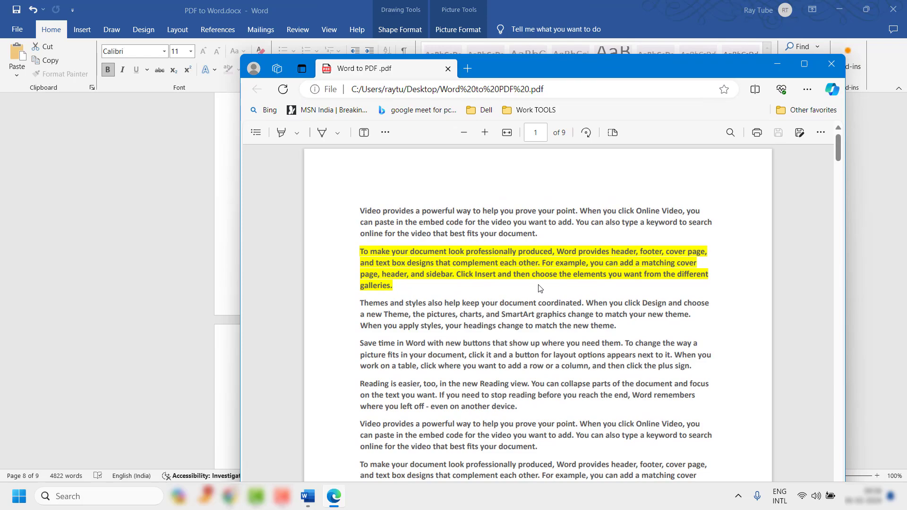
# - Scroll the exported PDF in Edge to verify the red values and picture, then close it
pyautogui.scroll(-1, 540, 288)
pyautogui.scroll(-7, 598, 261)
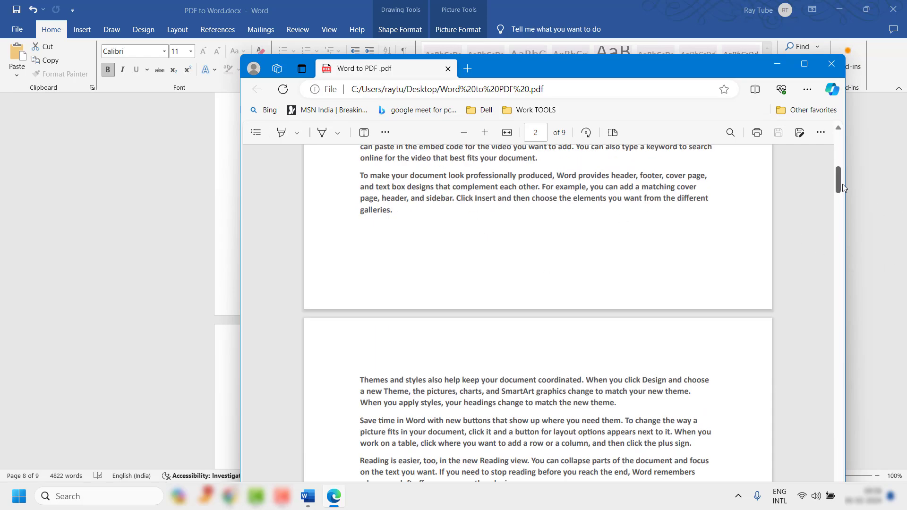
pyautogui.moveTo(843, 185); pyautogui.dragTo(847, 466)
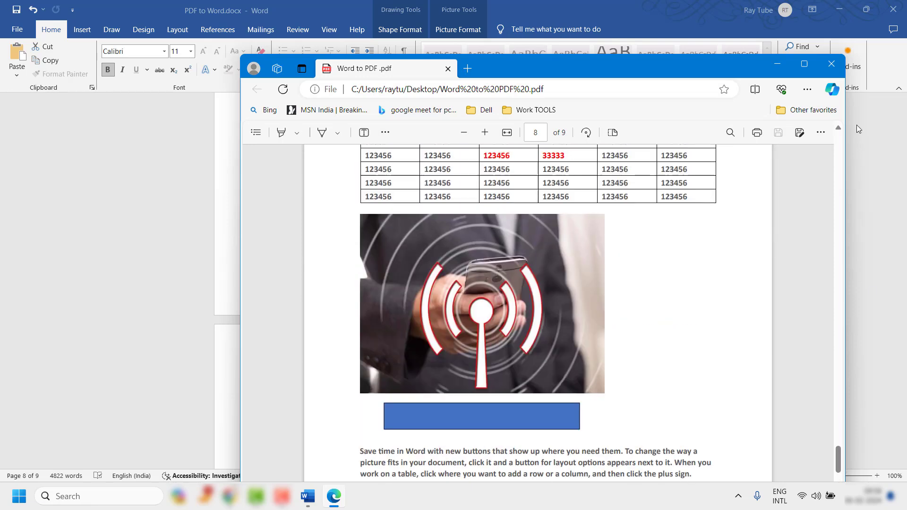
pyautogui.click(831, 64)
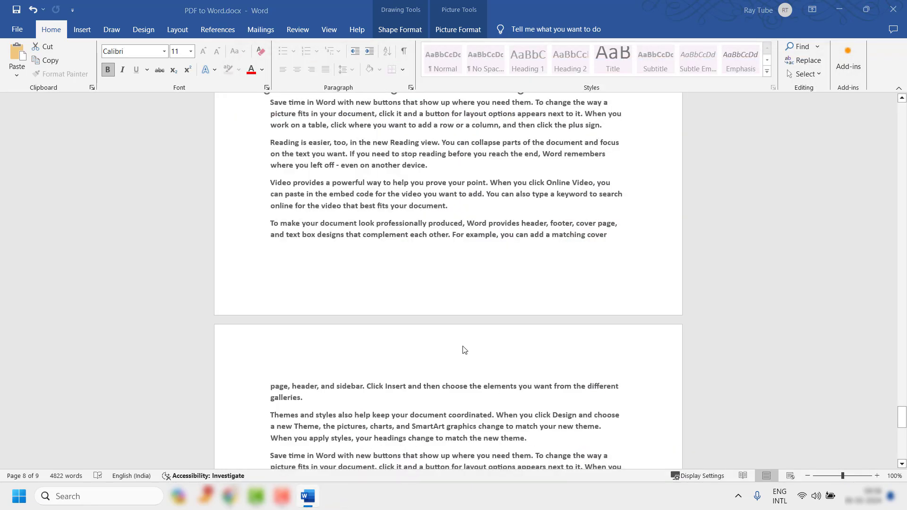
# - Open Word to PDF .pdf from the Desktop folder in File Explorer to view it in Edge
pyautogui.press('super+e')
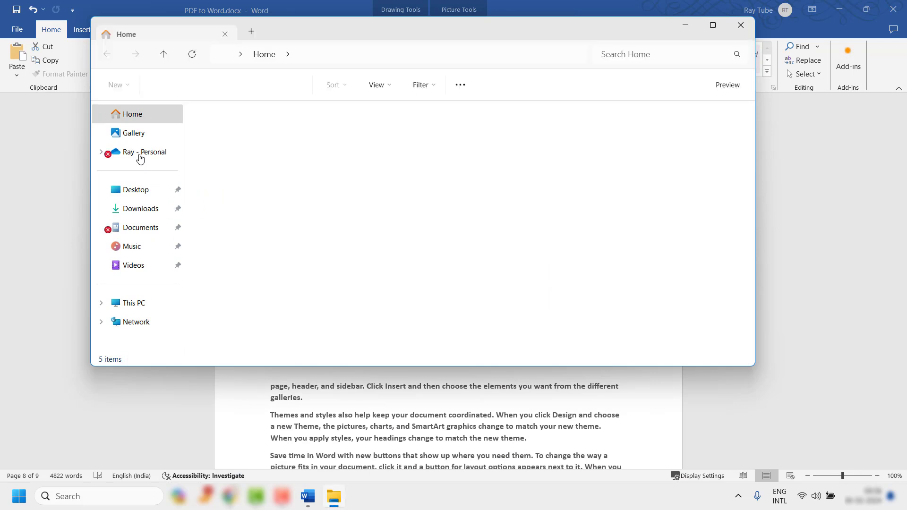
pyautogui.click(141, 192)
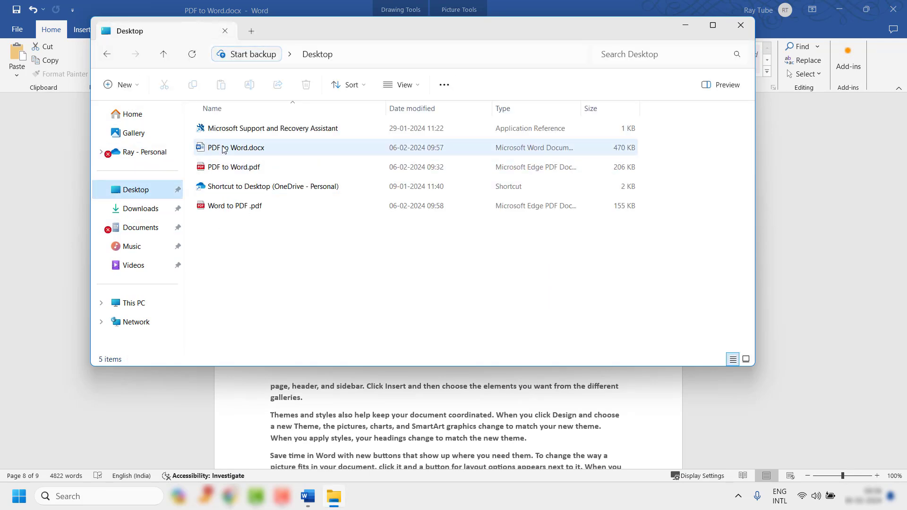
pyautogui.click(247, 209)
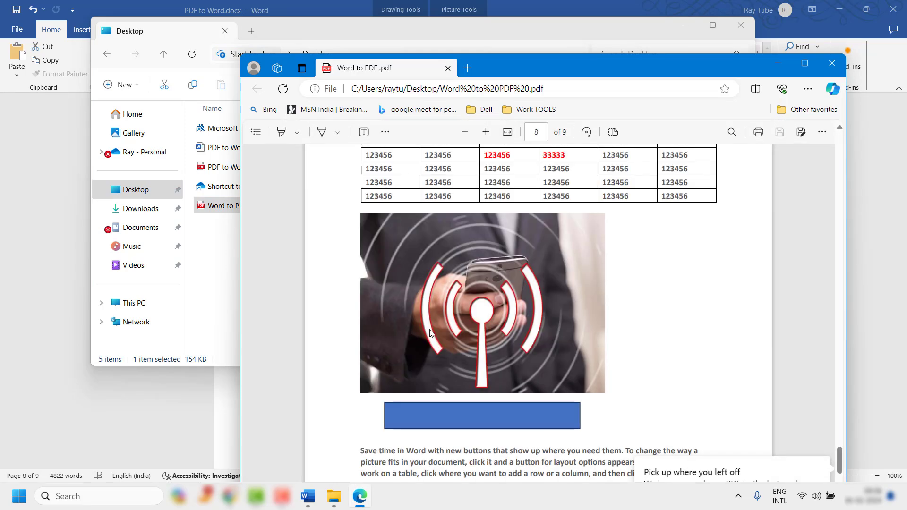
pyautogui.scroll(5, 425, 330)
pyautogui.scroll(10, 424, 334)
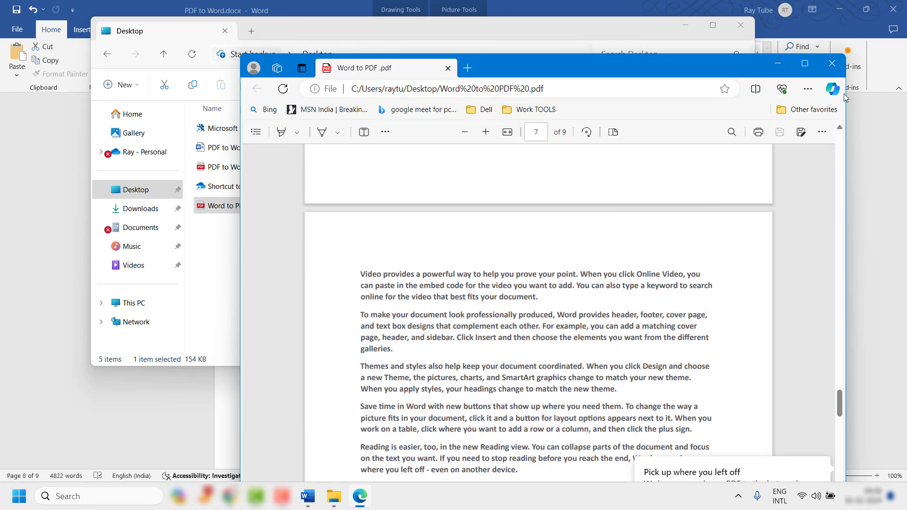
# - Close the Edge PDF window and the File Explorer window
pyautogui.click(832, 62)
pyautogui.click(741, 26)
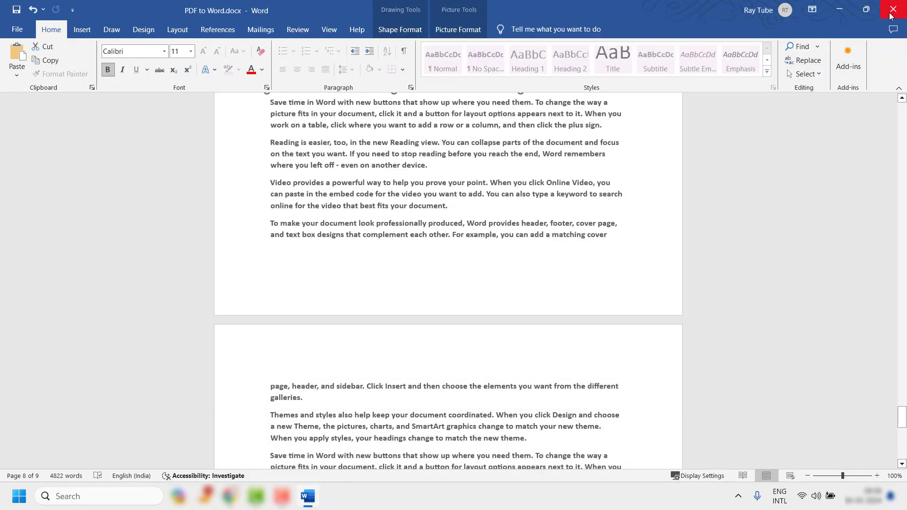